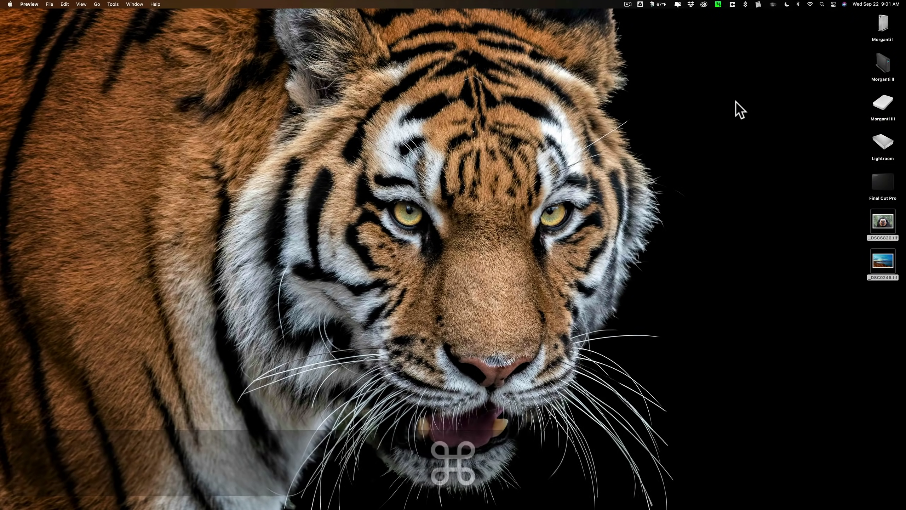
- Clear the desktop selection and drop _DSC6826.tif onto the DeNoise AI Dock icon to open it
left_click(735, 111)
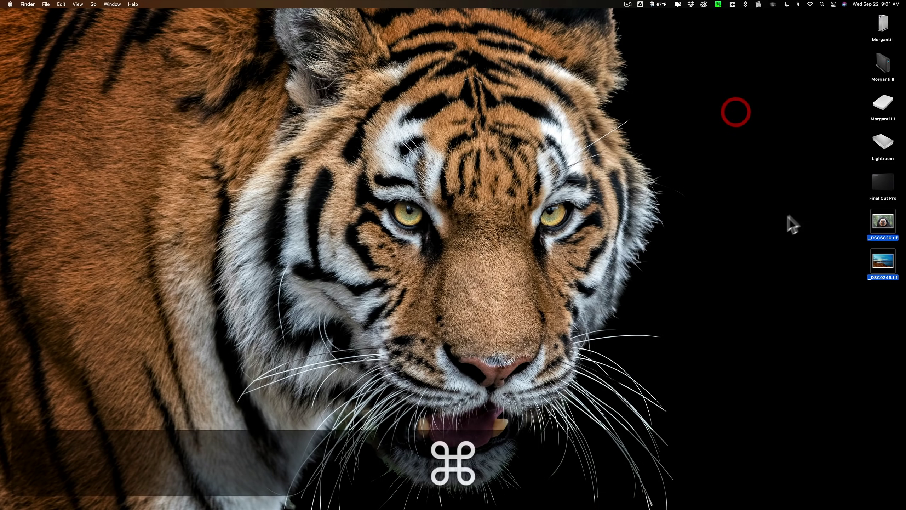
left_click(785, 219)
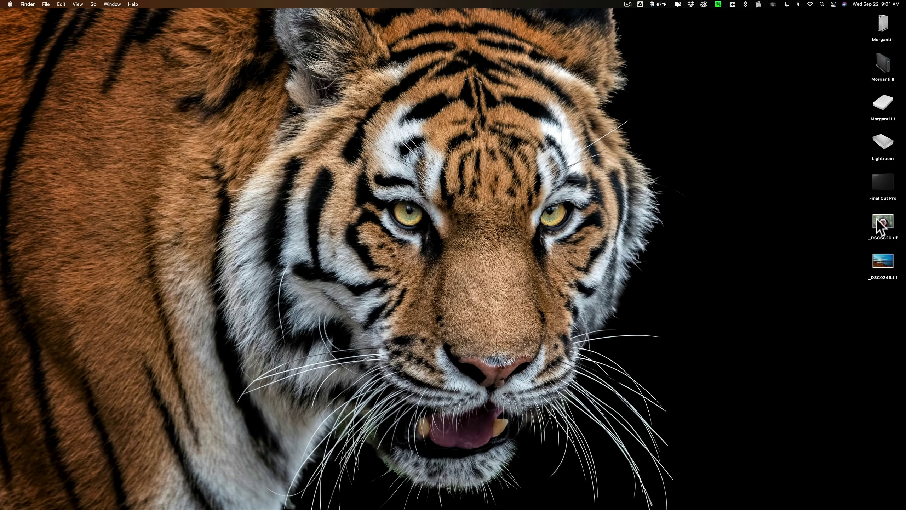
left_click_drag(883, 222, 621, 497)
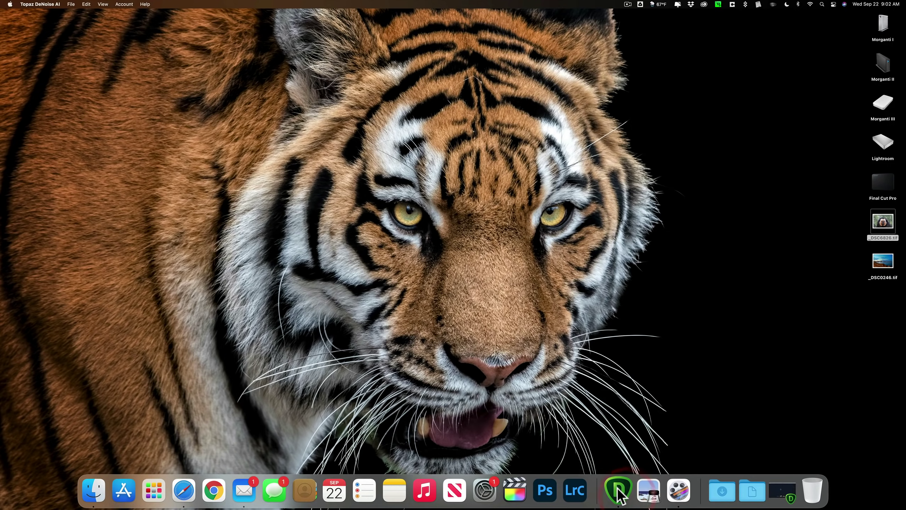
left_click(619, 492)
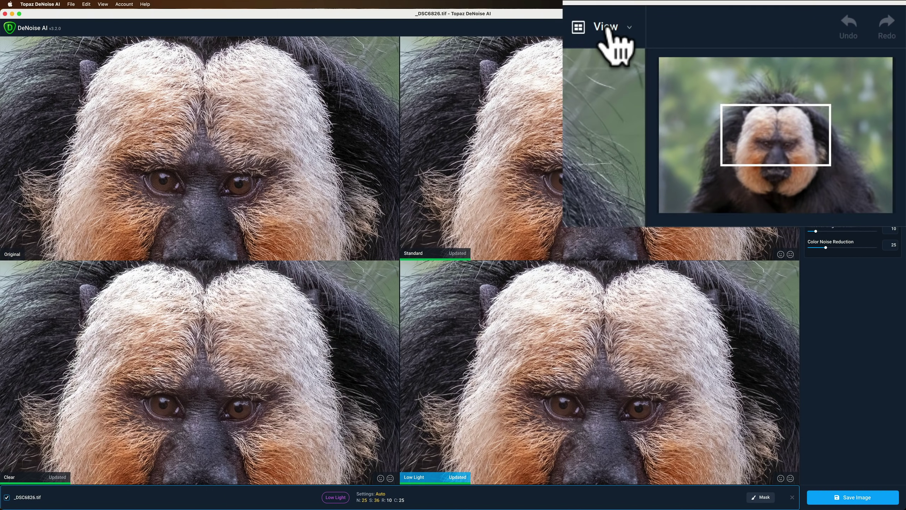
- Switch to four-pane Comparison View and apply the Standard model (noise 25, sharpness 36, detail 10)
left_click(607, 30)
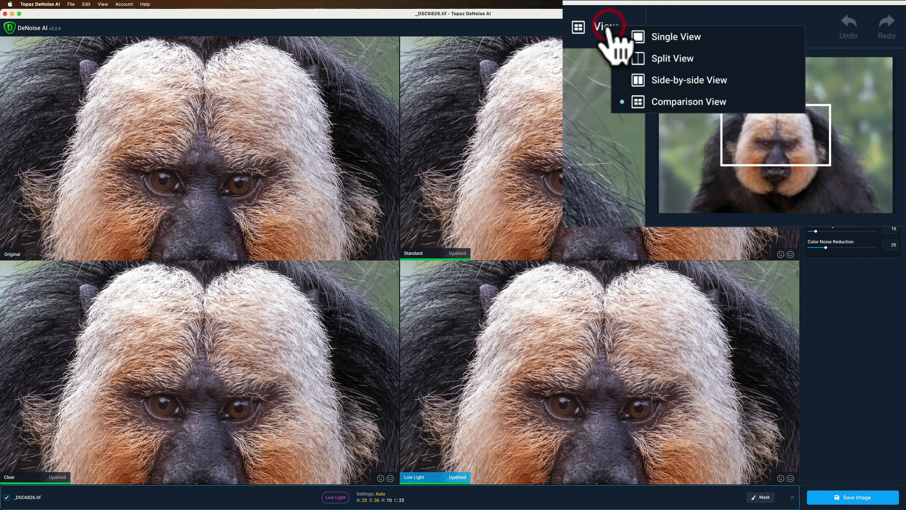
left_click(678, 104)
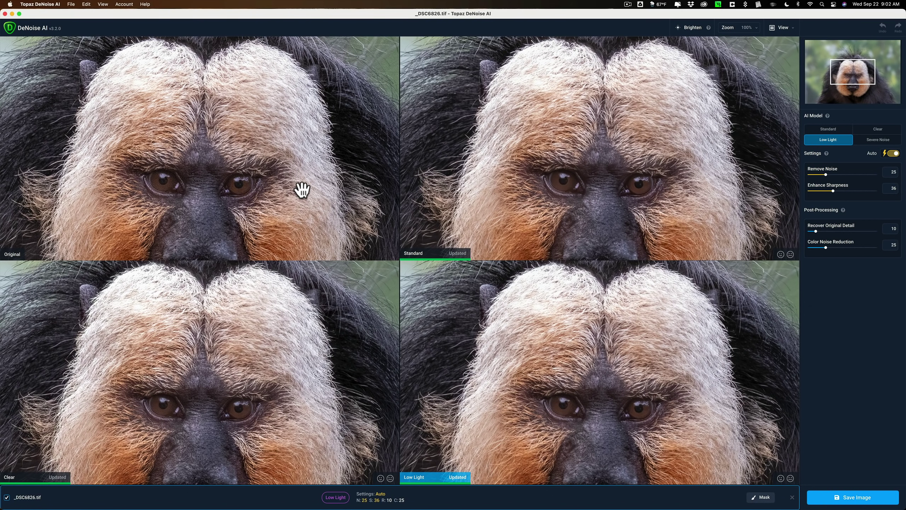
left_click(504, 203)
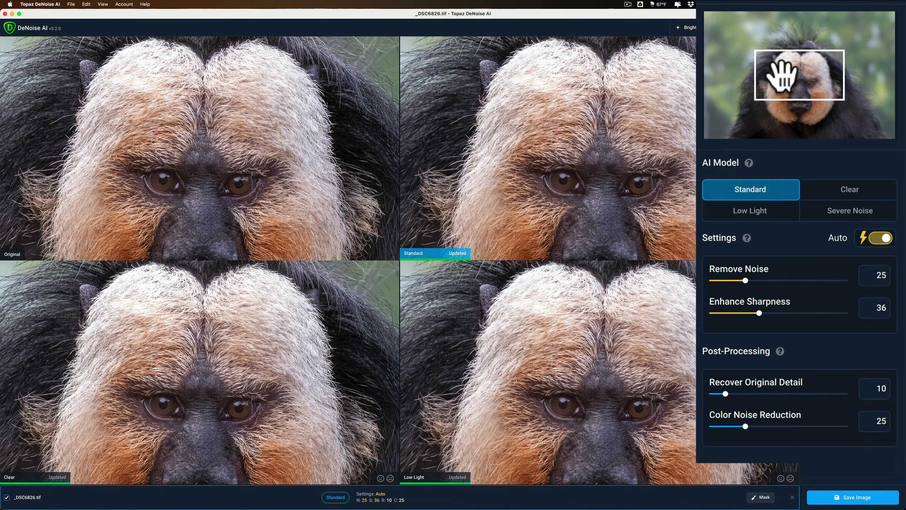
- Pan the navigator so all panes show the fur at the upper right of the face
left_click_drag(781, 75, 834, 74)
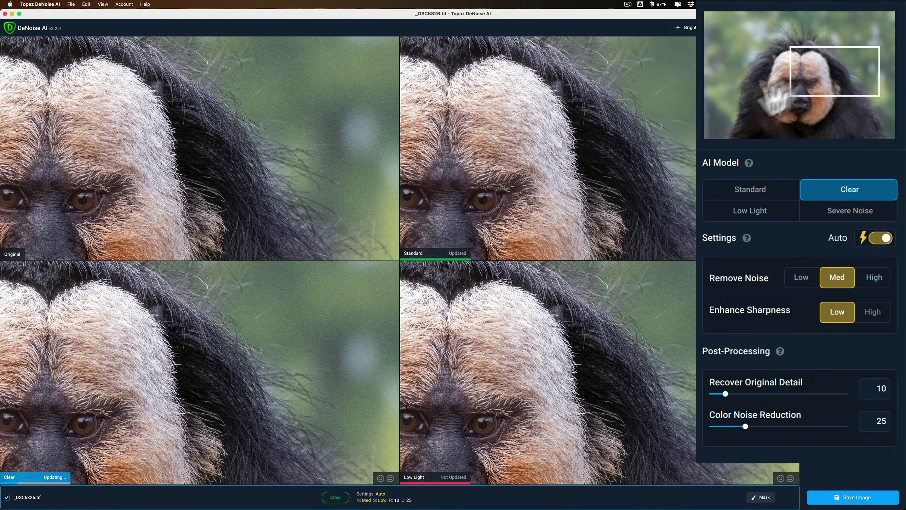
- Compare the Standard and Clear previews, then settle on the Low Light model
left_click(469, 185)
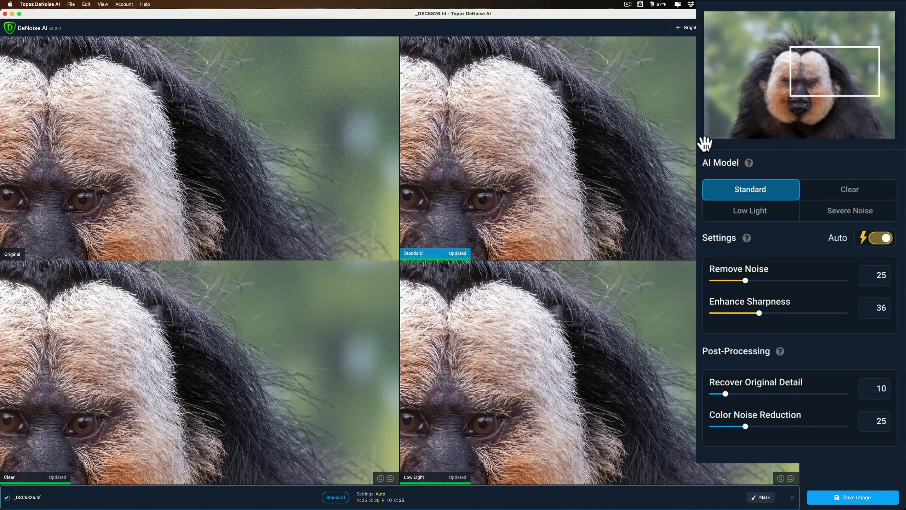
left_click(274, 358)
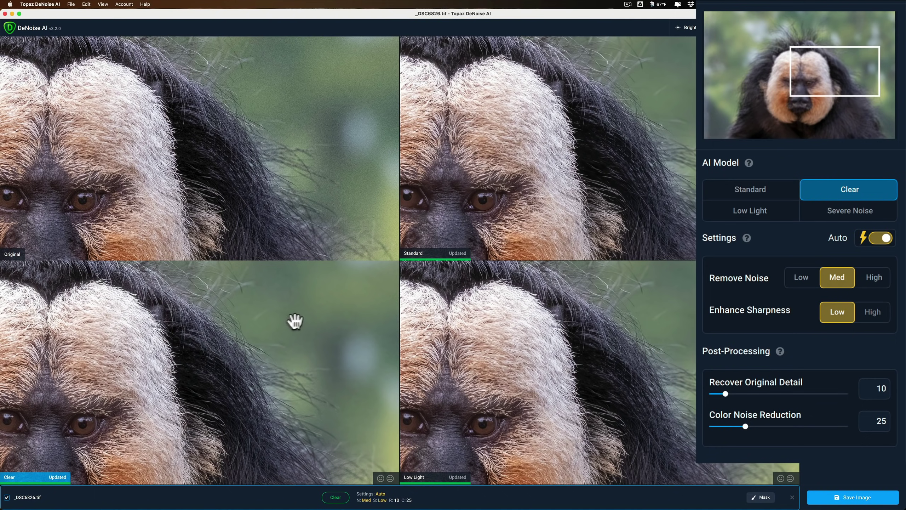
key("Left")
left_click(235, 331)
left_click(534, 344)
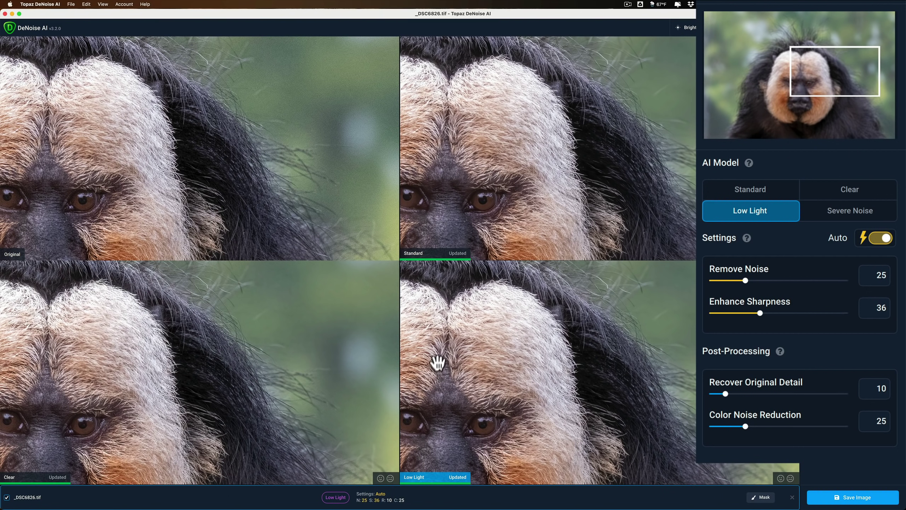
- Load Severe Noise into the fourth pane, then reselect the Standard model
left_click(572, 313)
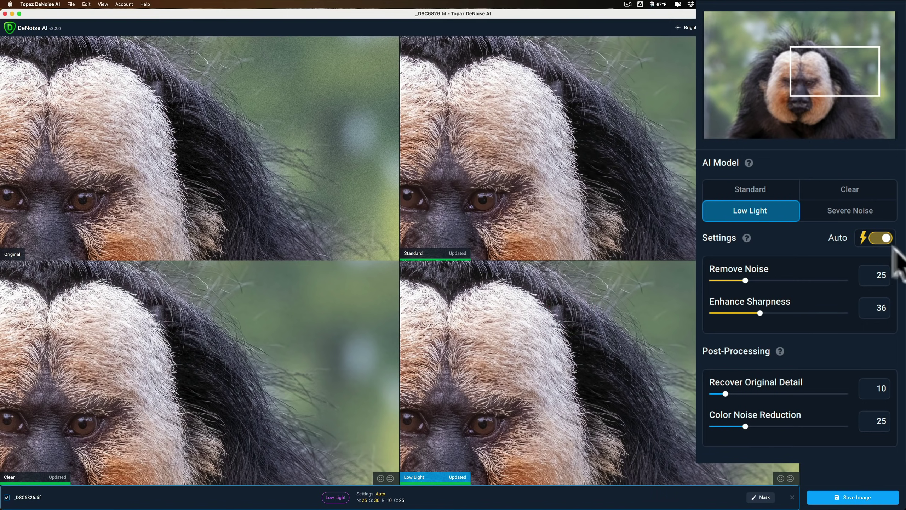
left_click(853, 212)
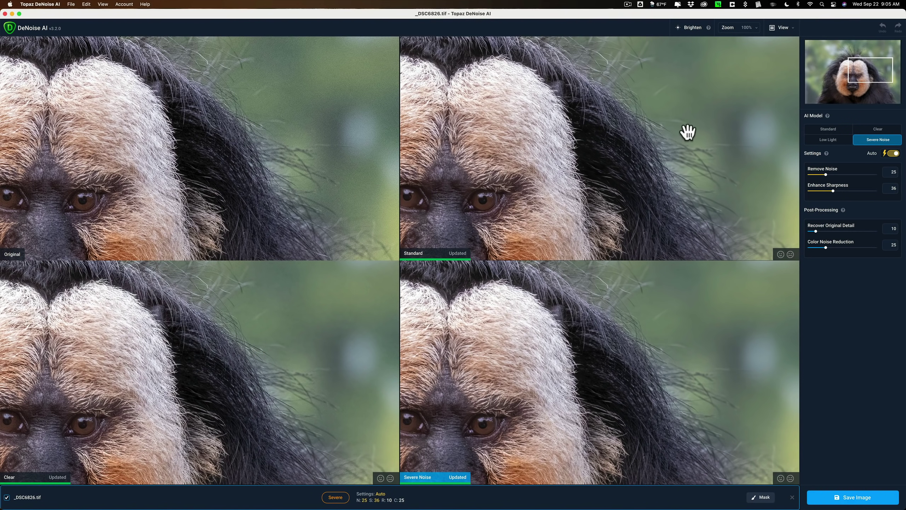
left_click(831, 130)
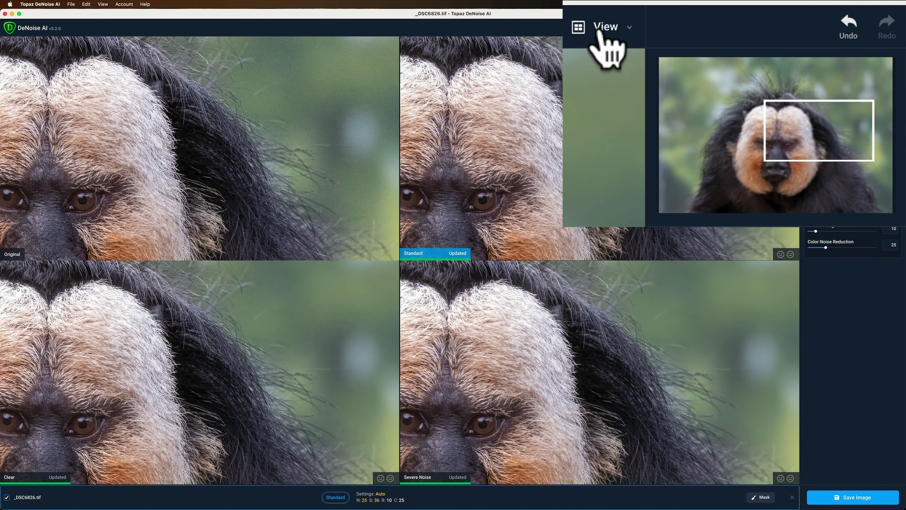
- Switch to Single View and toggle between the noisy original and the Standard-denoised preview
left_click(599, 33)
left_click(630, 37)
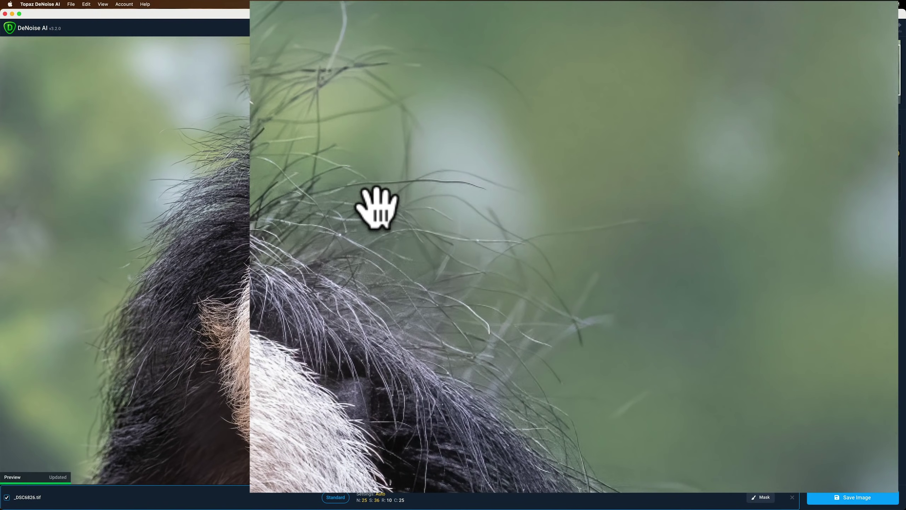
left_click(377, 207)
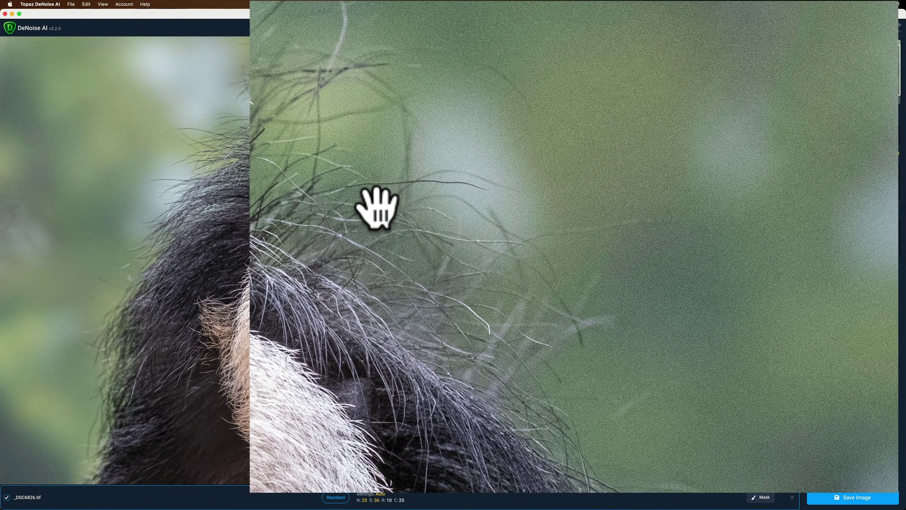
left_click(377, 207)
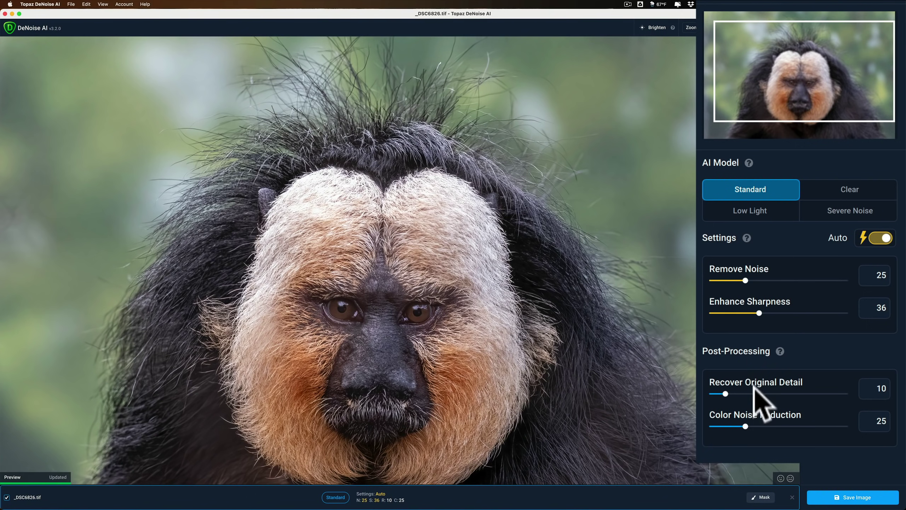
- Try Recover Original Detail at 70 and back, then close the portrait without saving
left_click_drag(721, 393, 805, 394)
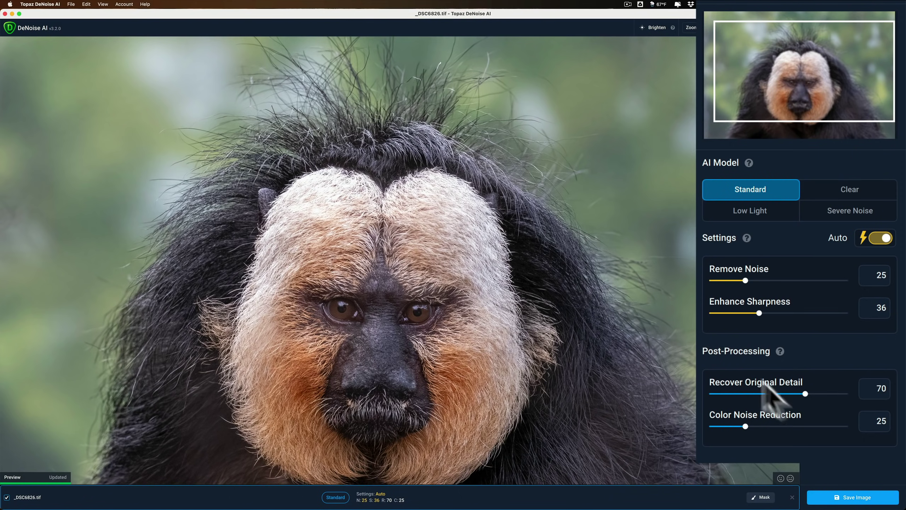
left_click_drag(805, 394, 725, 393)
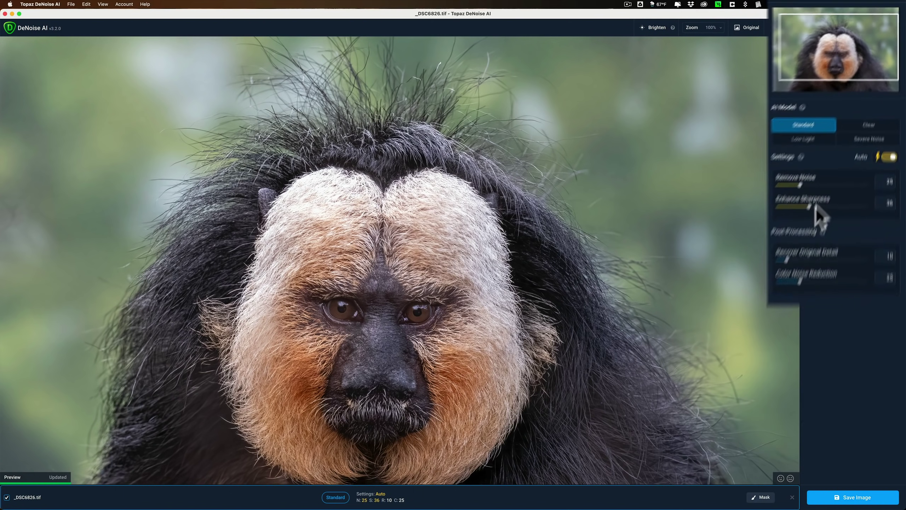
left_click(792, 497)
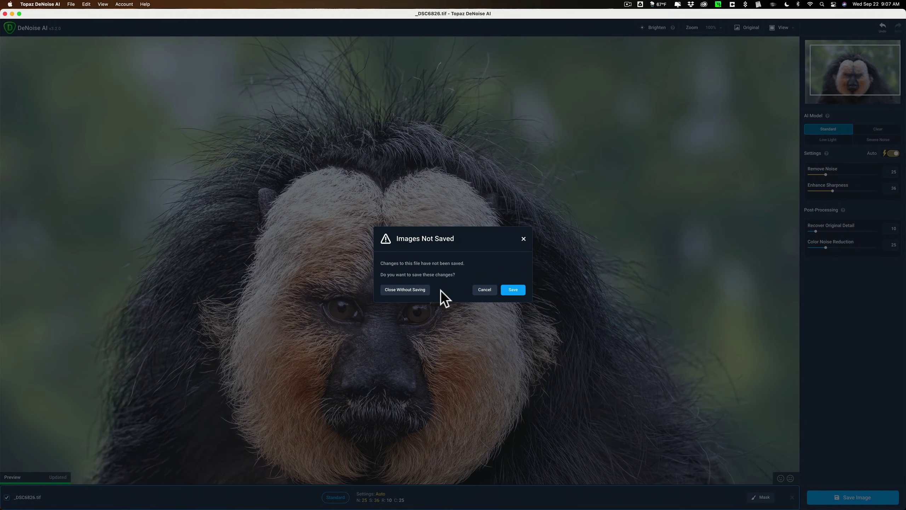
left_click(415, 289)
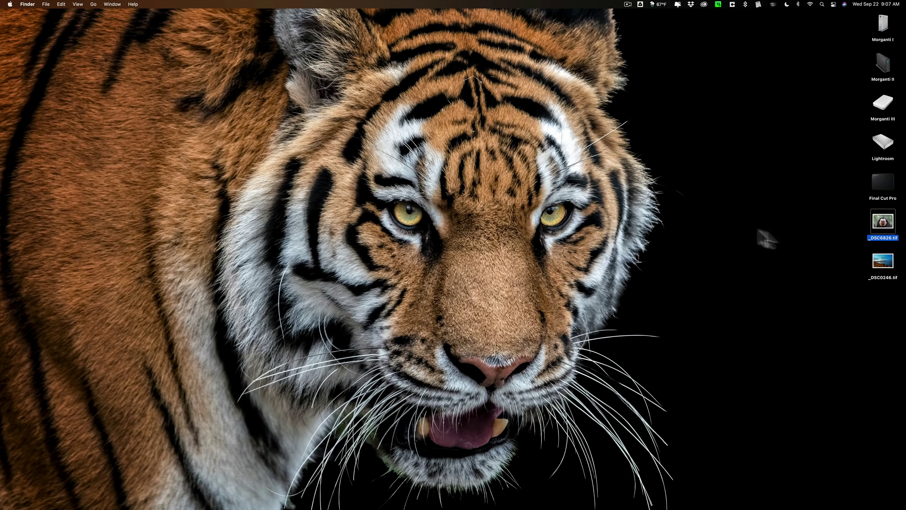
- Drop _DSC0246.tif on the DeNoise AI Dock icon, opening it with Standard Auto settings 47, 24, 10, 25
left_click_drag(882, 261, 638, 497)
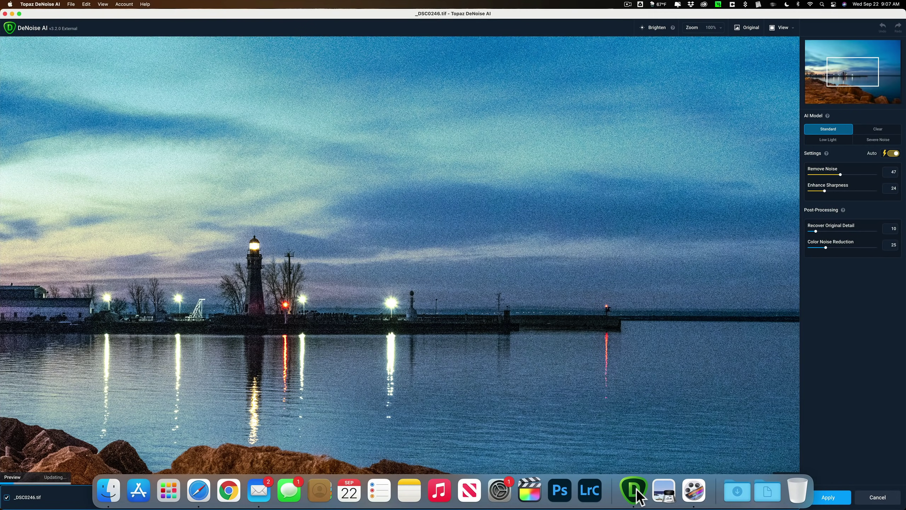
- Show the lighthouse photo in four-pane Comparison View with the Standard preview active
left_click(788, 29)
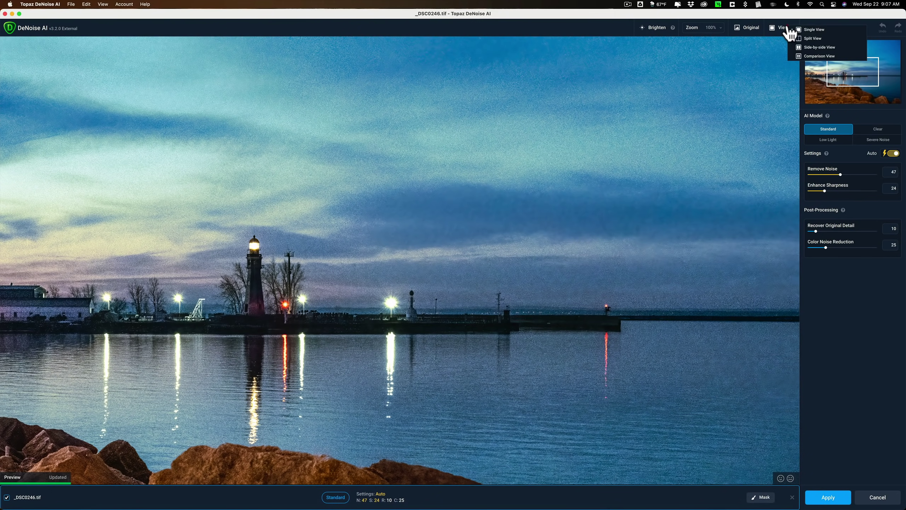
left_click(801, 55)
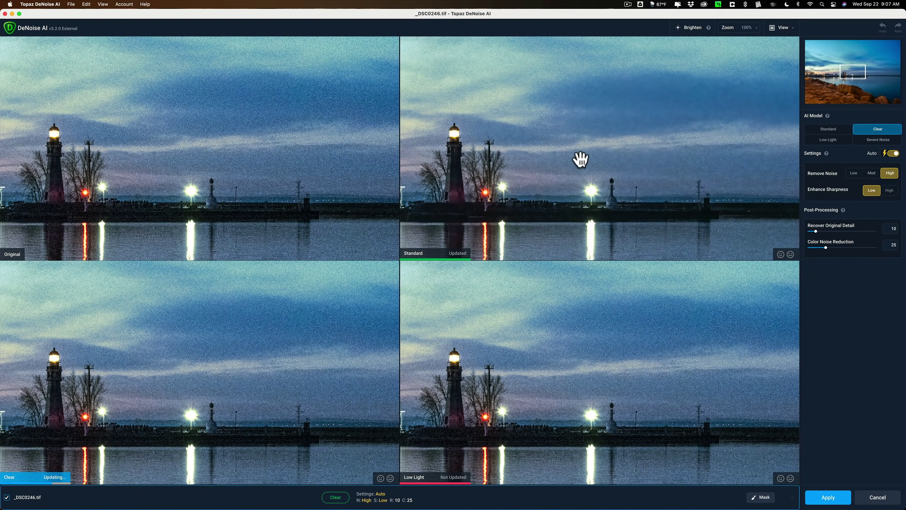
left_click(482, 233)
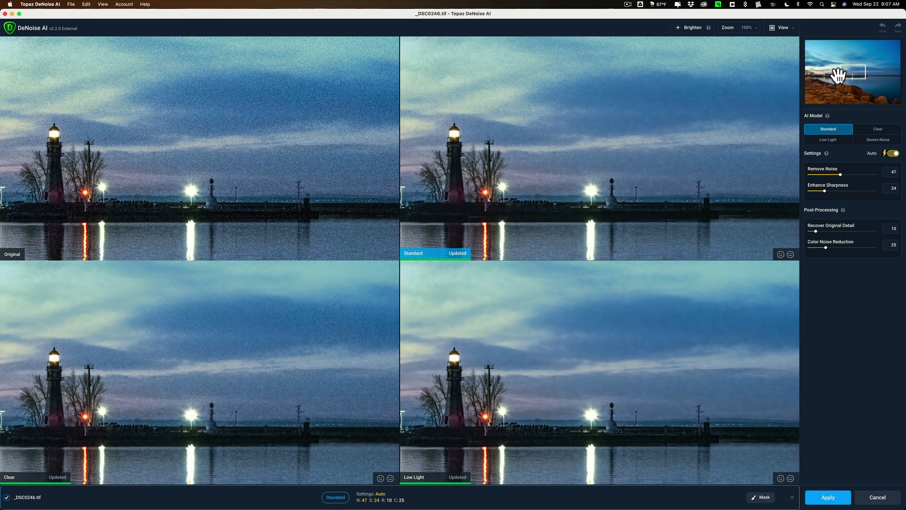
- Check the Clear preview, then apply Low Light with Auto settings 47, 24, 10, 25
left_click(624, 109)
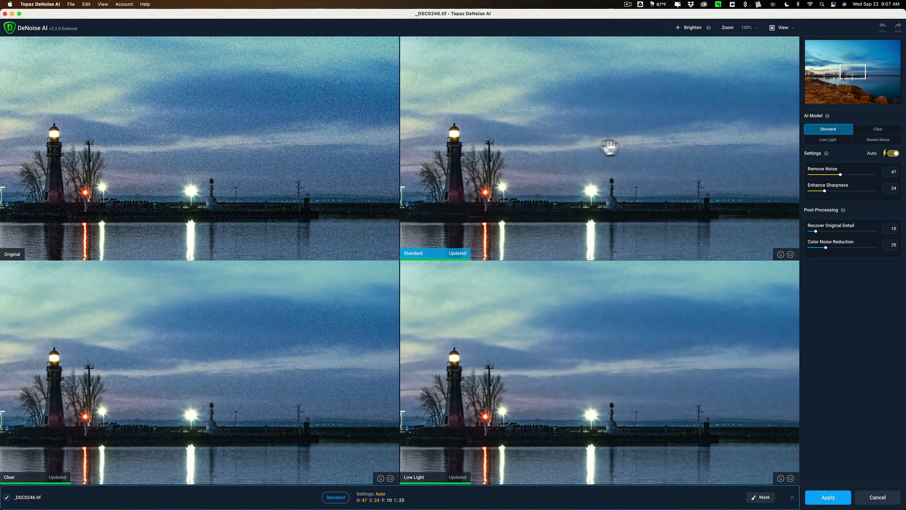
left_click(575, 116)
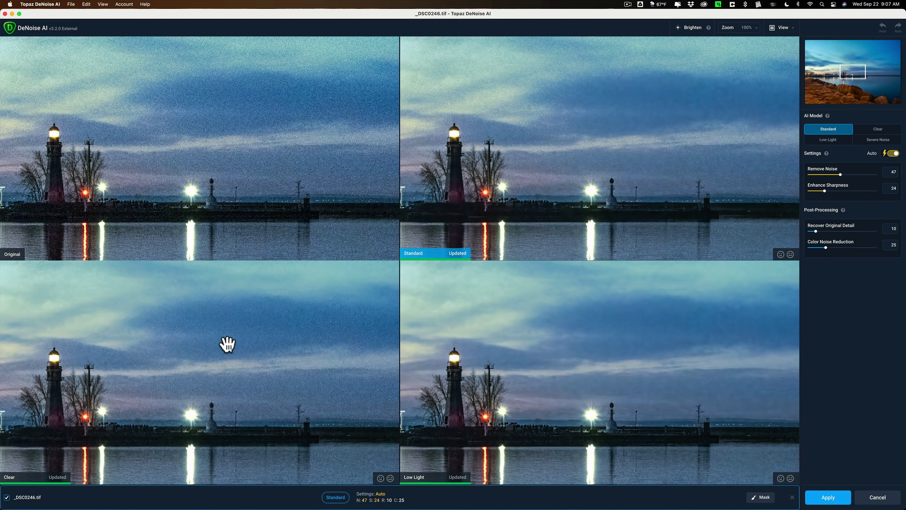
left_click(226, 342)
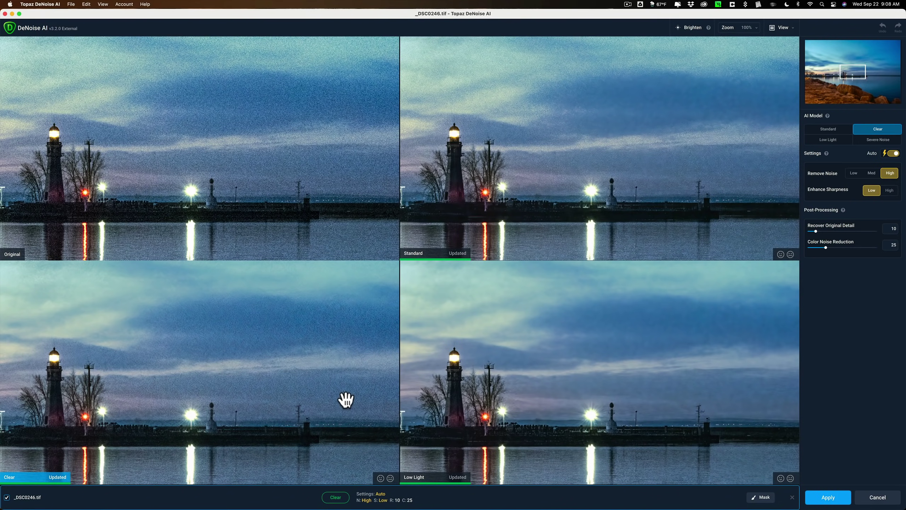
left_click(458, 402)
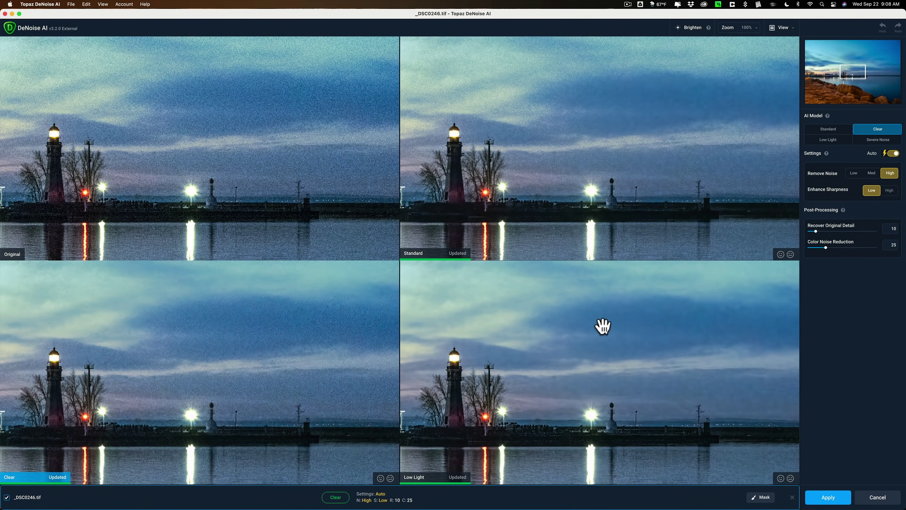
left_click(603, 326)
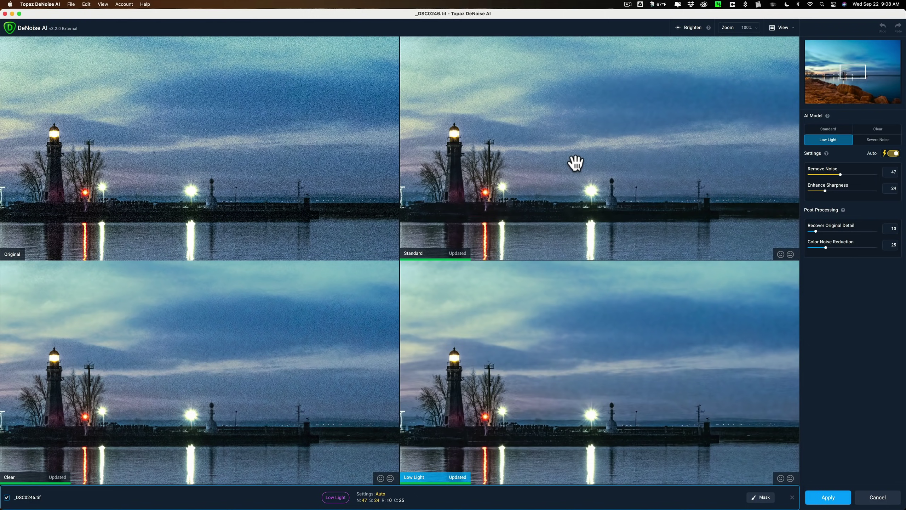
- Change the lighthouse photo's Standard comparison pane to the Severe Noise model
left_click(575, 163)
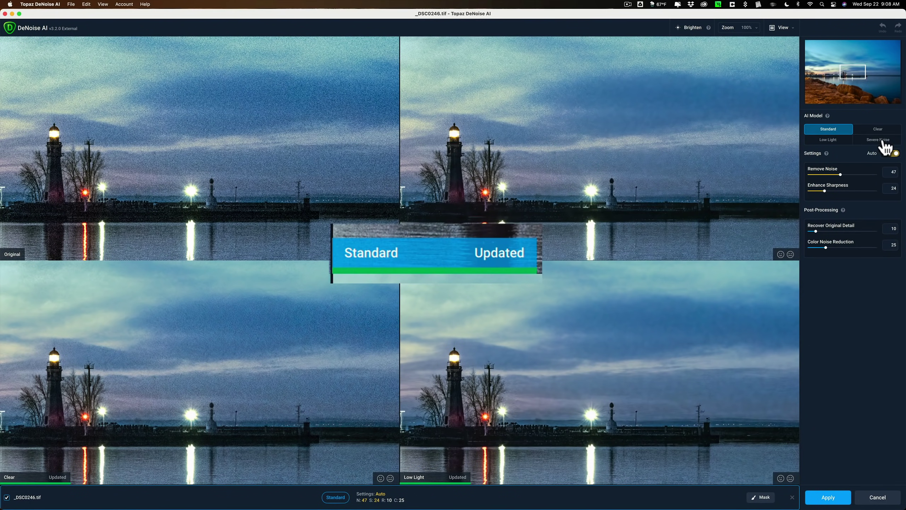
left_click(885, 141)
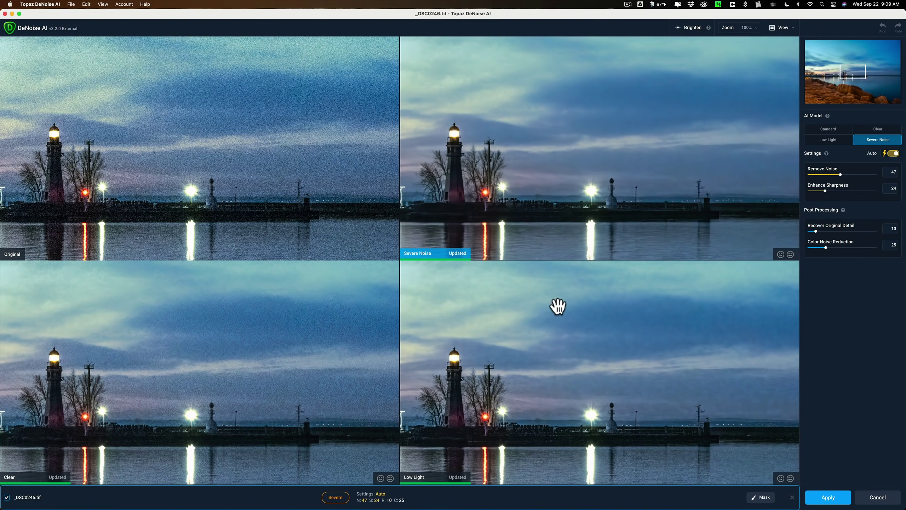
- Switch to Single View and compare Low Light against Severe Noise, settling on Severe Noise
left_click(785, 29)
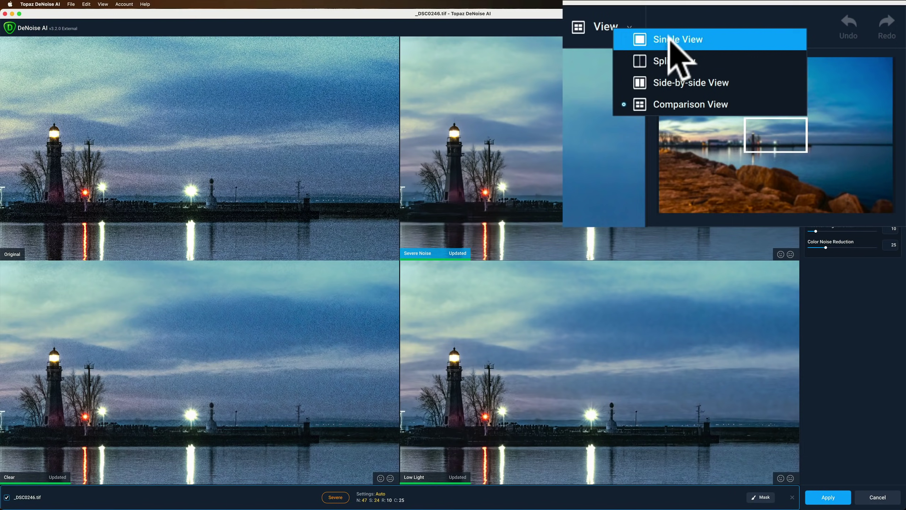
left_click(810, 33)
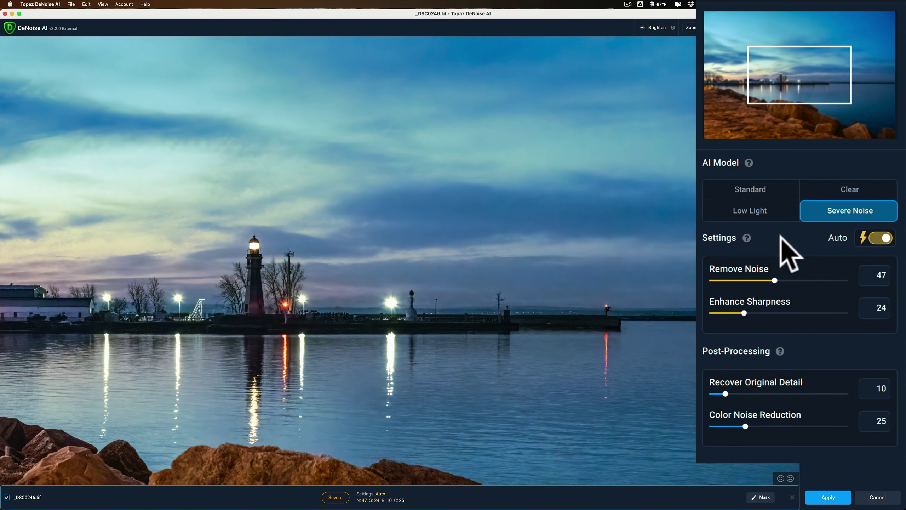
left_click(751, 211)
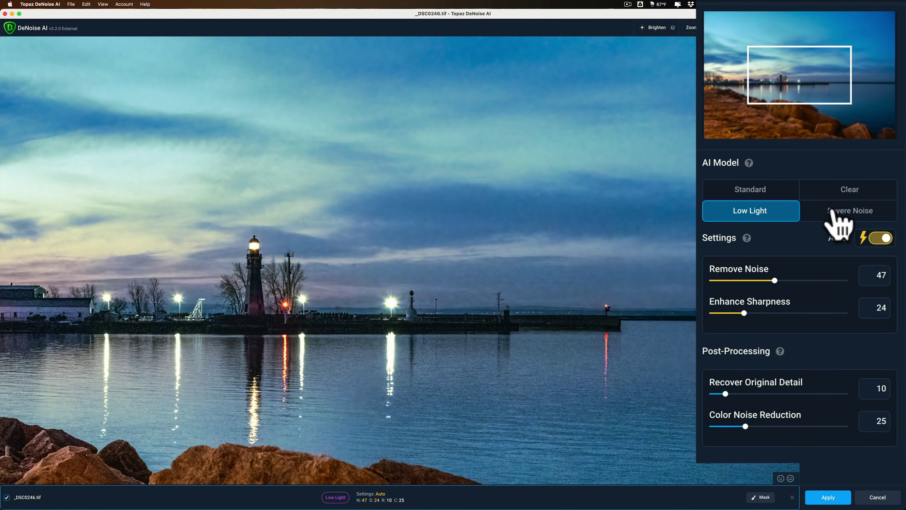
left_click(839, 225)
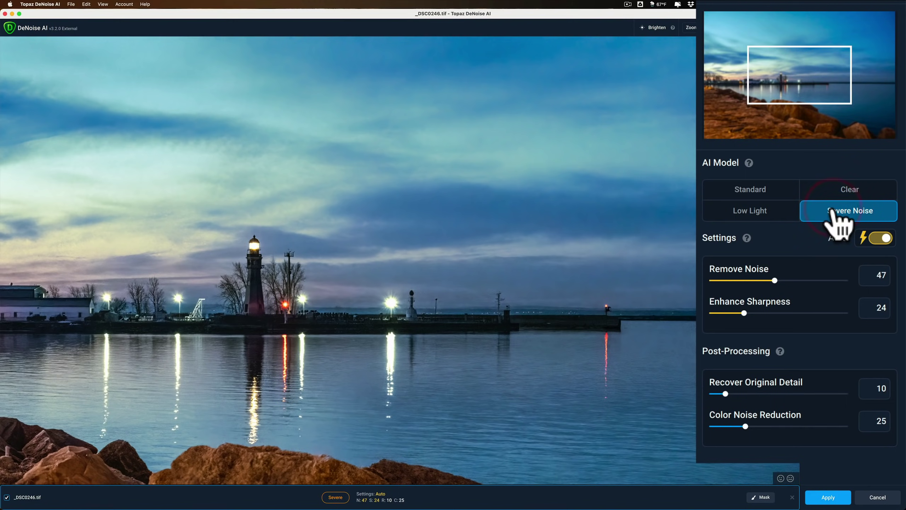
left_click(765, 212)
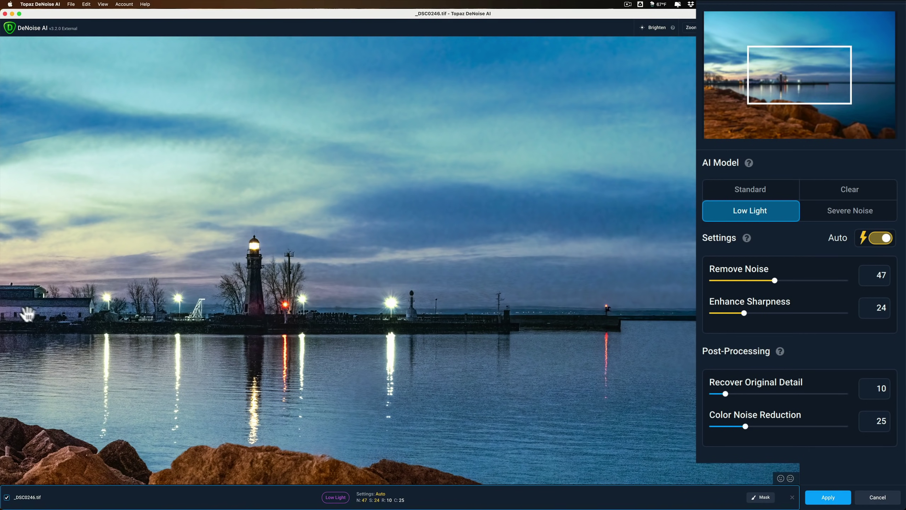
left_click(853, 214)
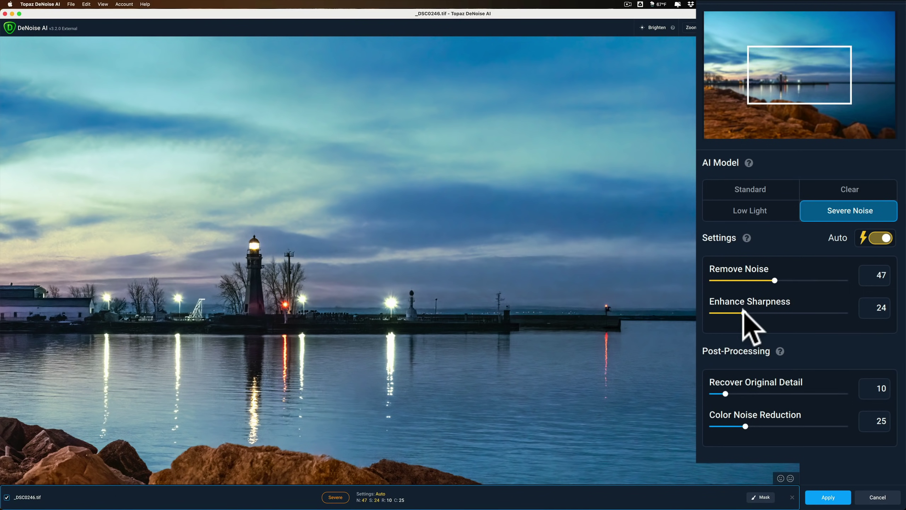
- Raise Enhance Sharpness from about 75 to its maximum of 100
left_click_drag(744, 312, 812, 312)
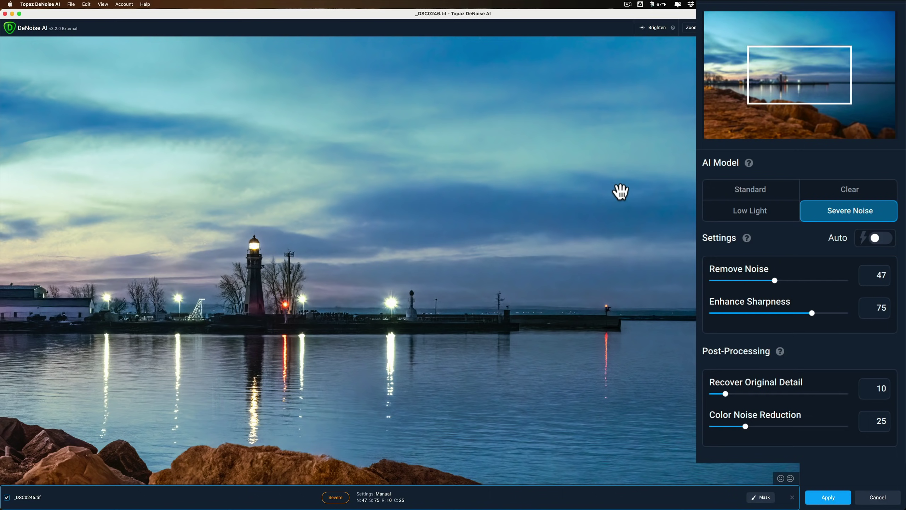
left_click_drag(812, 313, 843, 312)
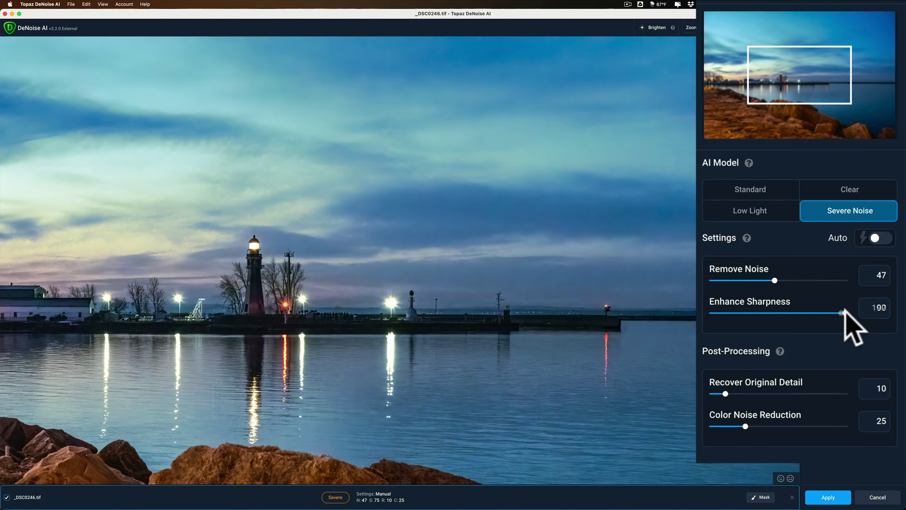
left_click(846, 312)
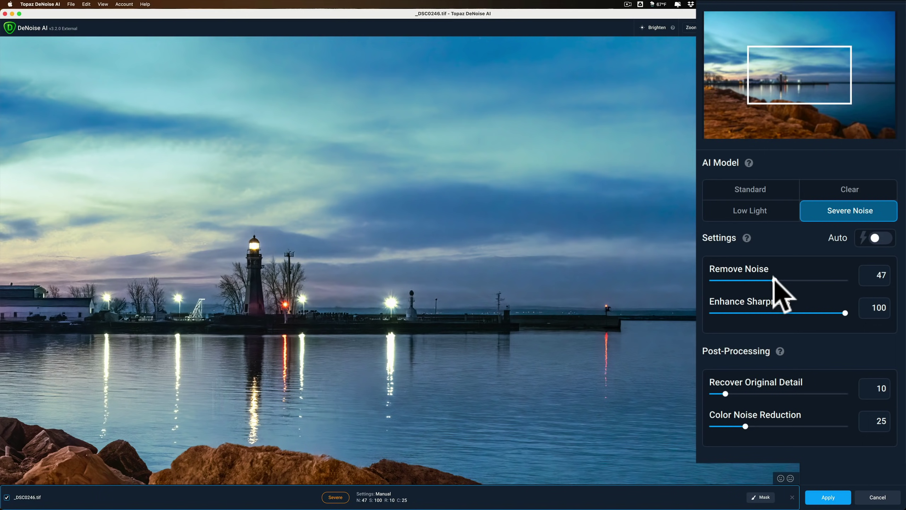
- Lower Remove Noise from 47 through 38 and 29, settling at 30
left_click_drag(774, 277, 752, 279)
left_click_drag(752, 281, 738, 280)
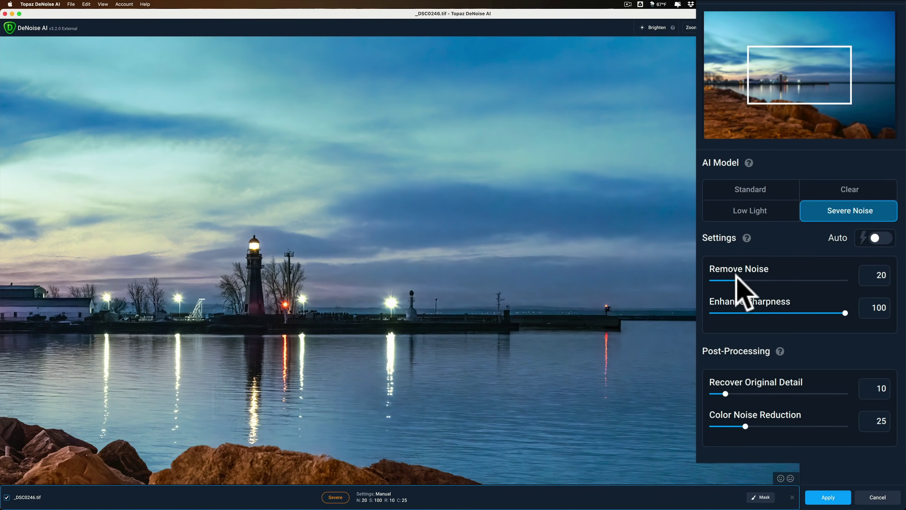
left_click_drag(735, 280, 744, 280)
left_click_drag(743, 274, 751, 275)
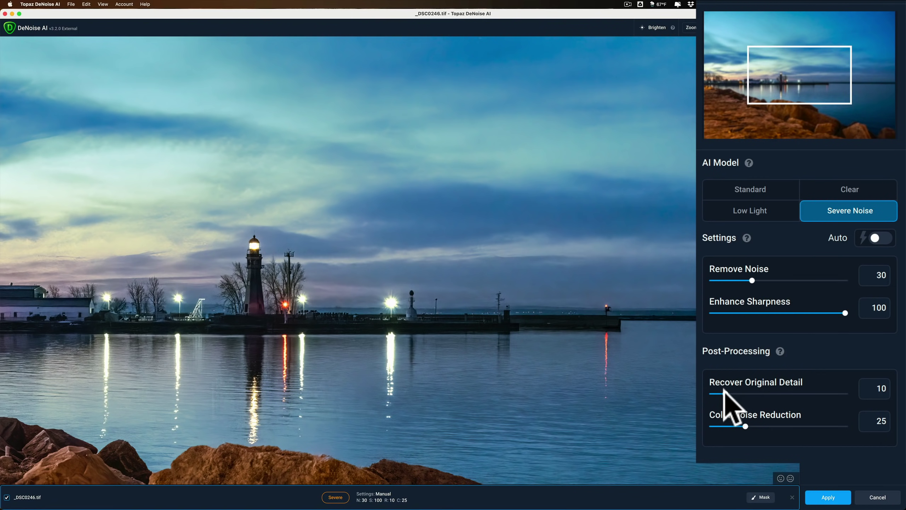
- Nudge Recover Original Detail up, then back down to 15
left_click_drag(725, 389, 739, 391)
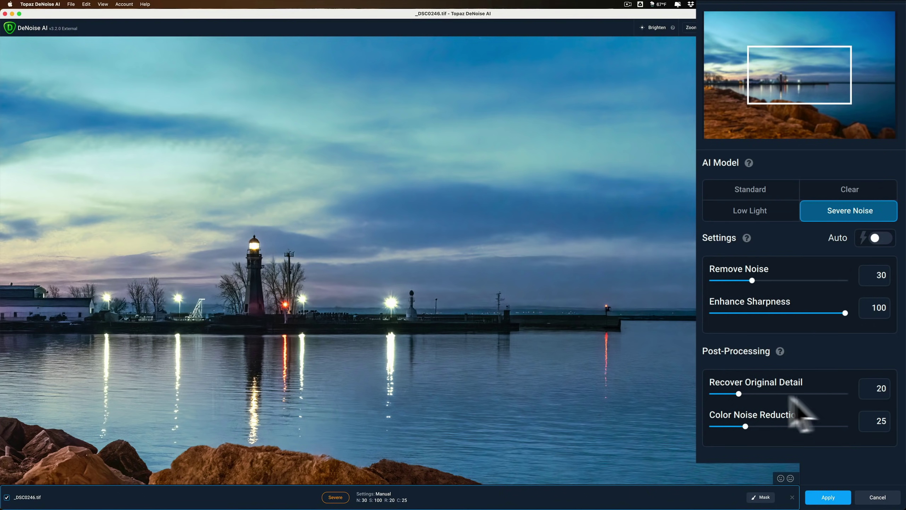
left_click_drag(738, 392, 732, 390)
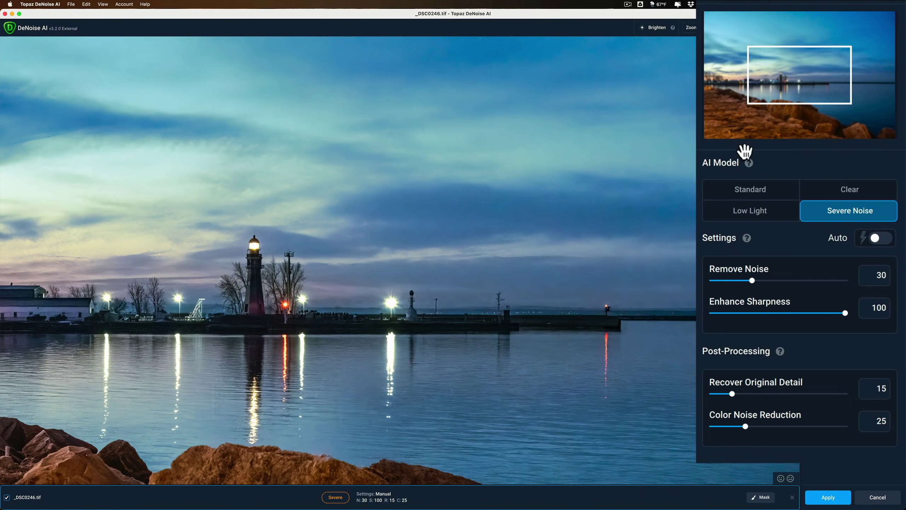
- Switch the lighthouse photo to Low Light and raise Remove Noise to 75
left_click(763, 212)
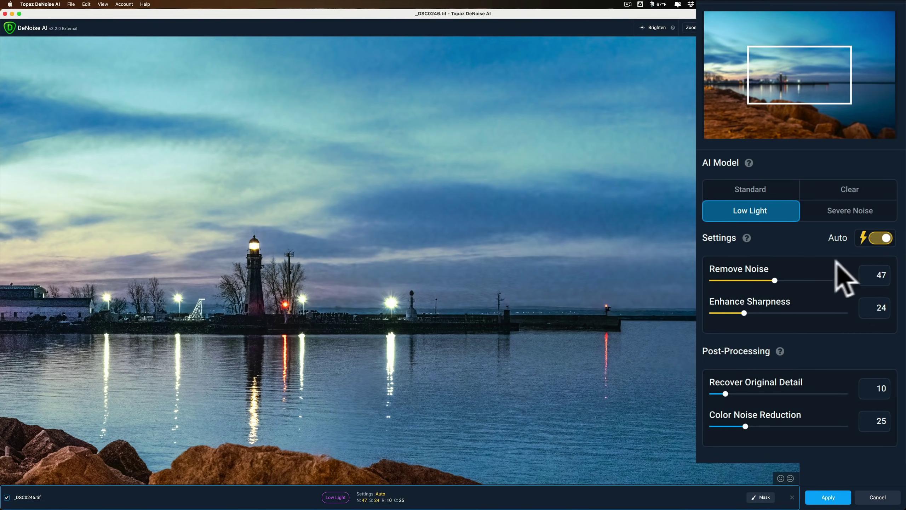
left_click_drag(775, 280, 811, 280)
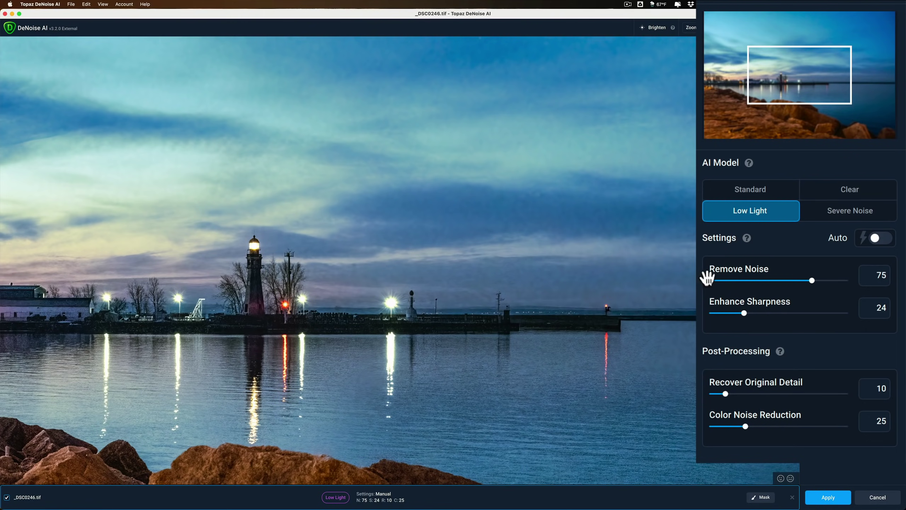
- Return the lighthouse photo to the Severe Noise model with settings 30, 100, 15, 25
left_click(857, 214)
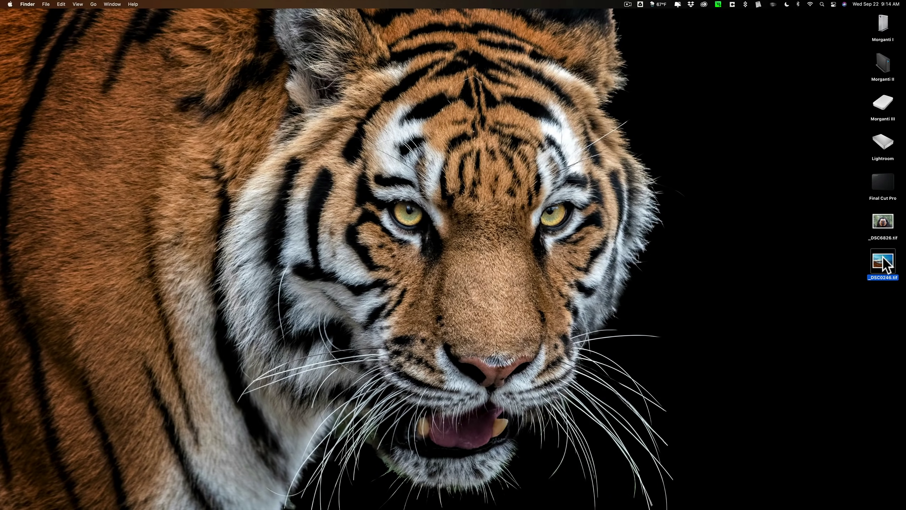
double_click(884, 262)
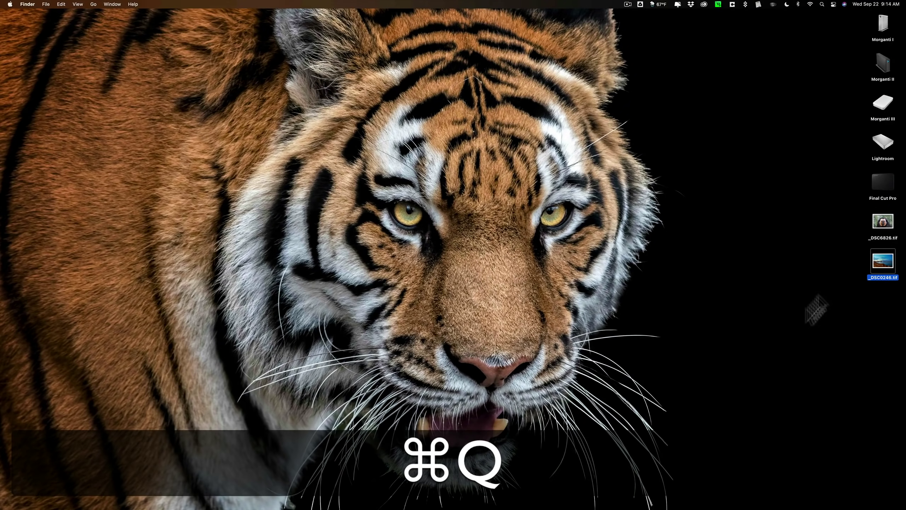
- Open _DSC6826.tif from the Dock icon and lower Recover Original Detail to 10
left_click_drag(881, 223, 628, 489)
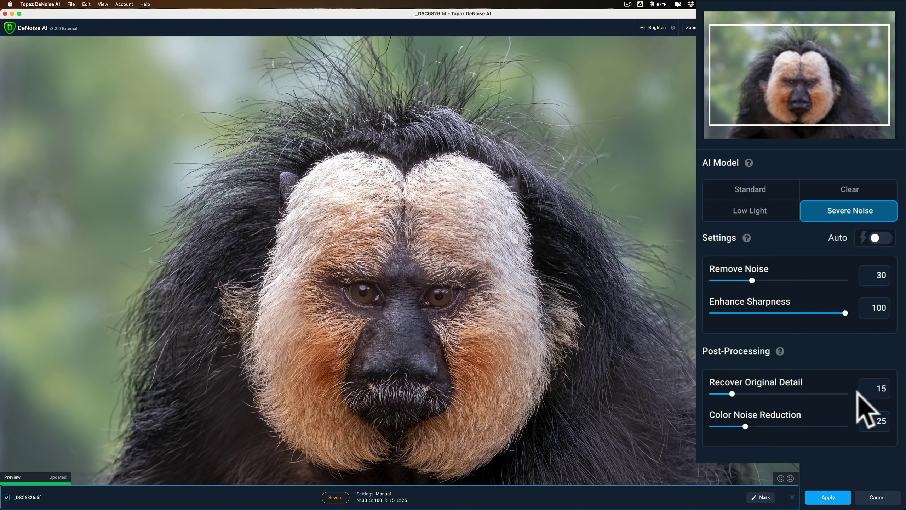
left_click_drag(733, 393, 725, 392)
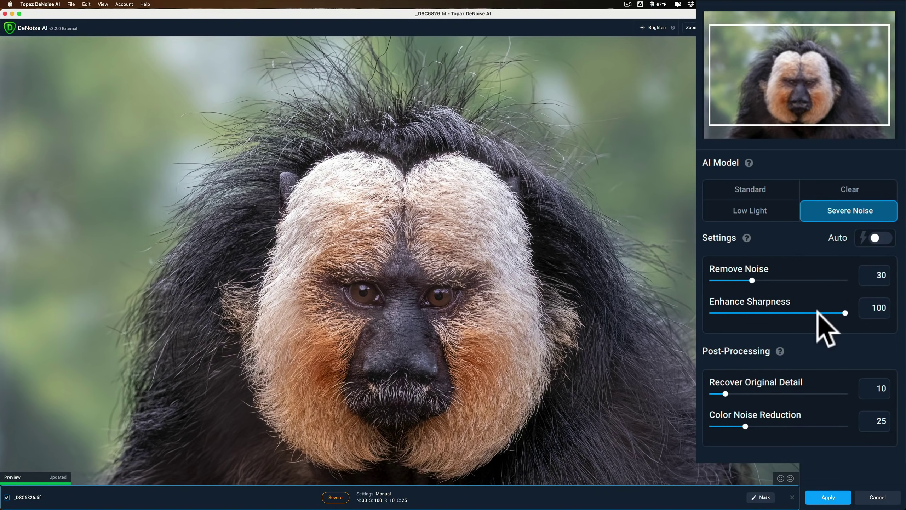
- Try Low Light and Clear with Auto settings, ending on Standard at 25, 36, 10, 25
left_click(880, 238)
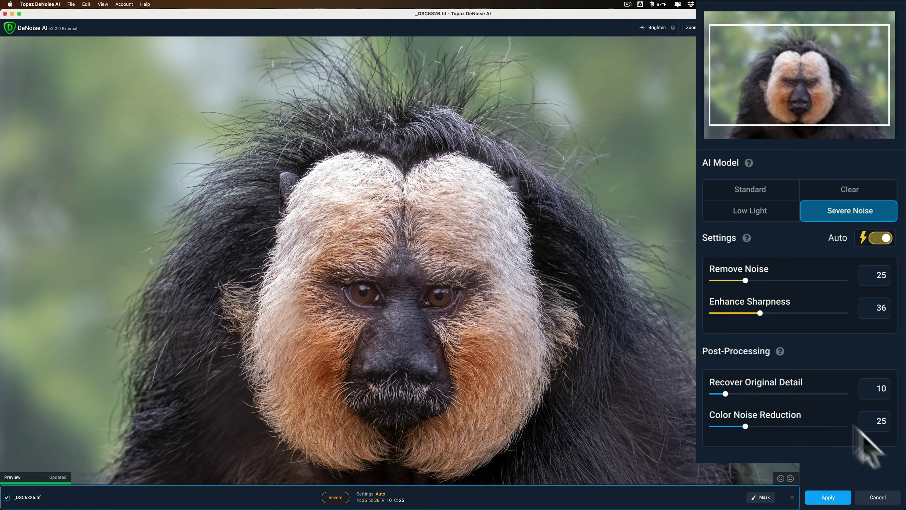
left_click(753, 211)
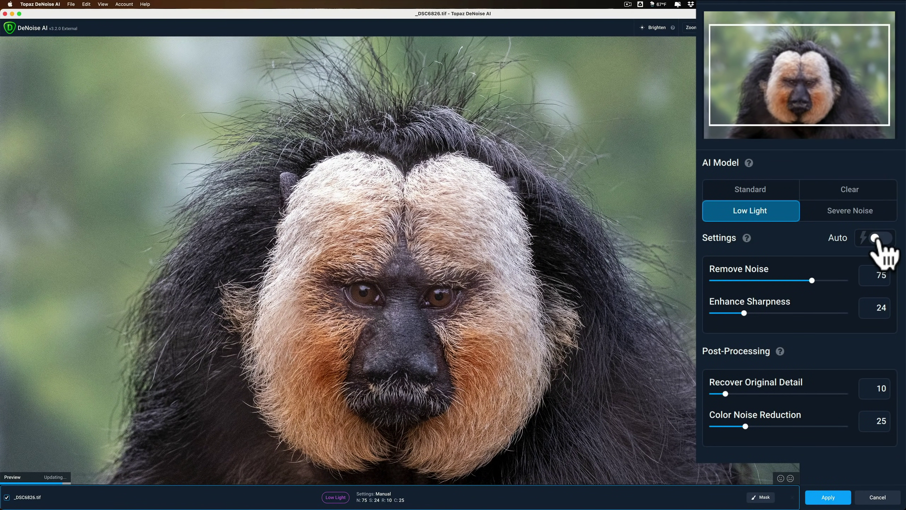
left_click(878, 239)
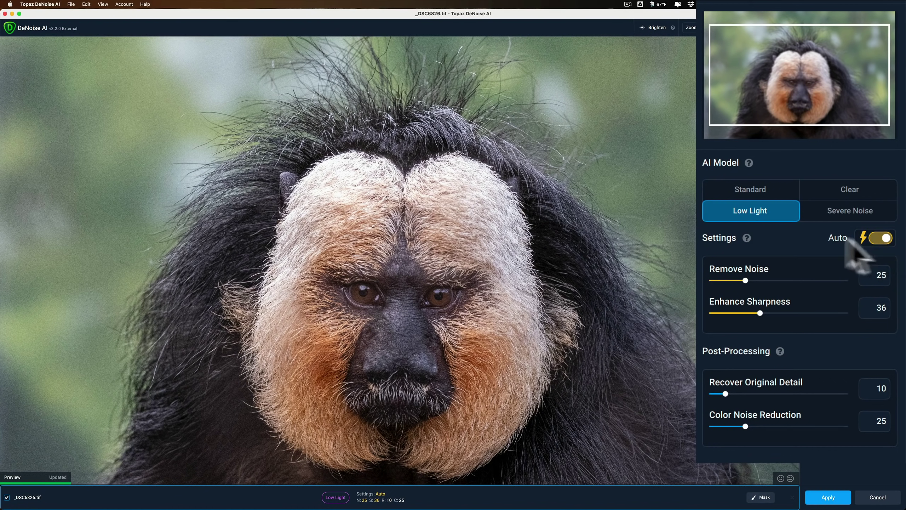
left_click(845, 192)
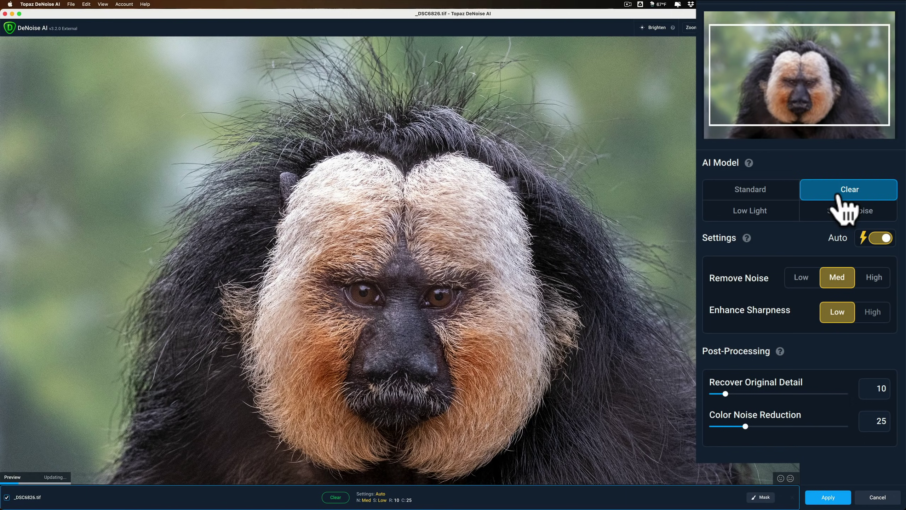
left_click(754, 193)
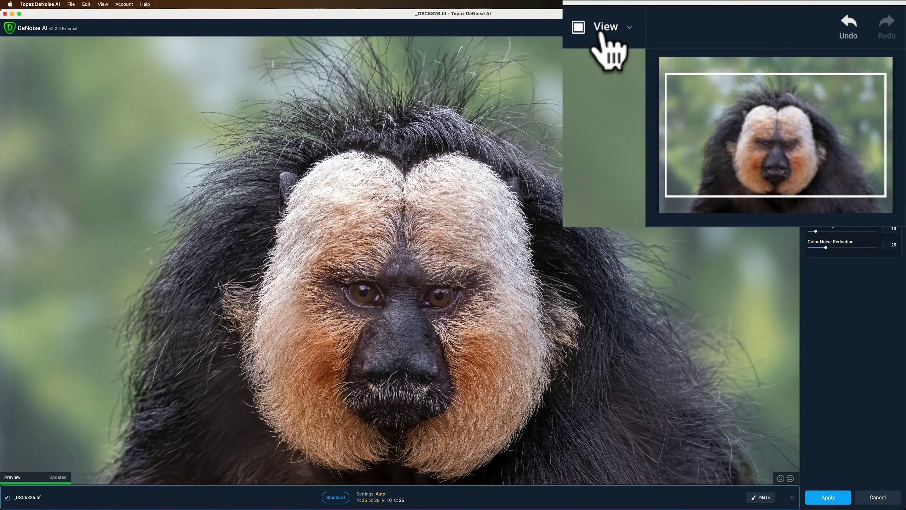
- Switch to Comparison View, pan toward the right side of the monkey's face, and keep Standard active
left_click(603, 33)
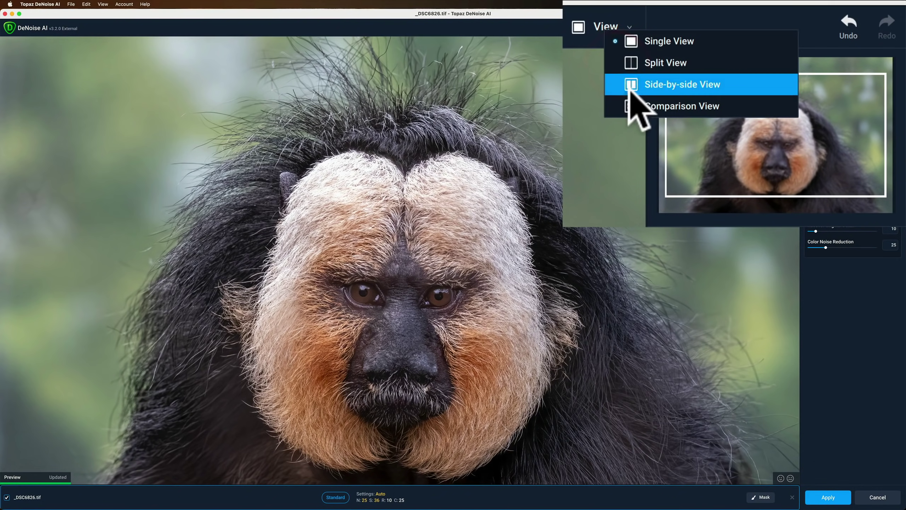
left_click(632, 104)
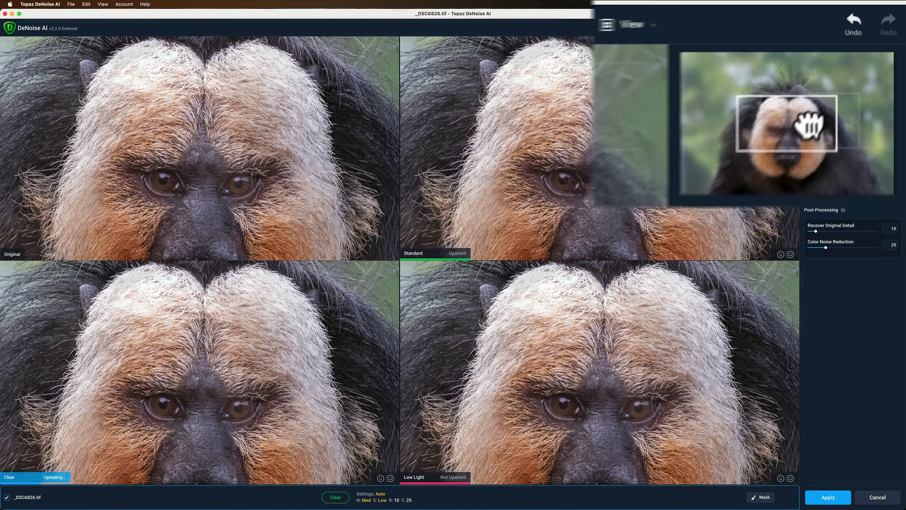
left_click_drag(862, 71, 870, 72)
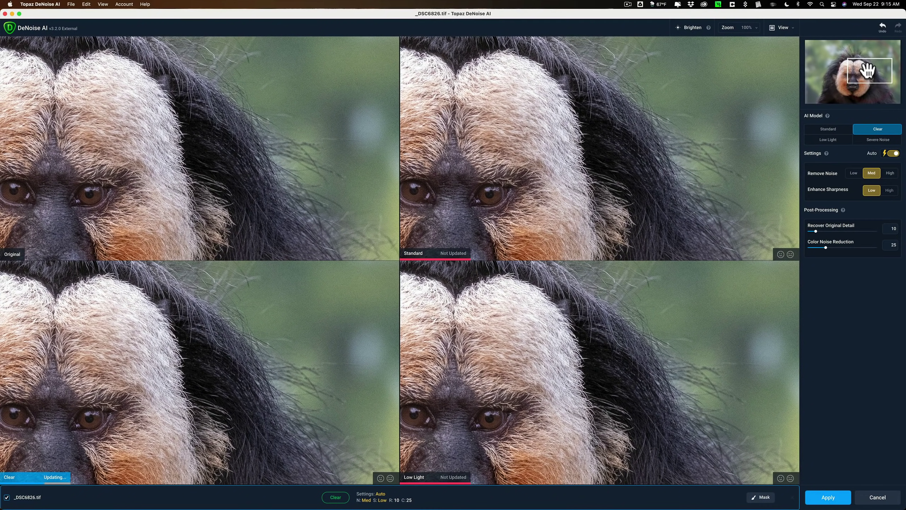
left_click(841, 127)
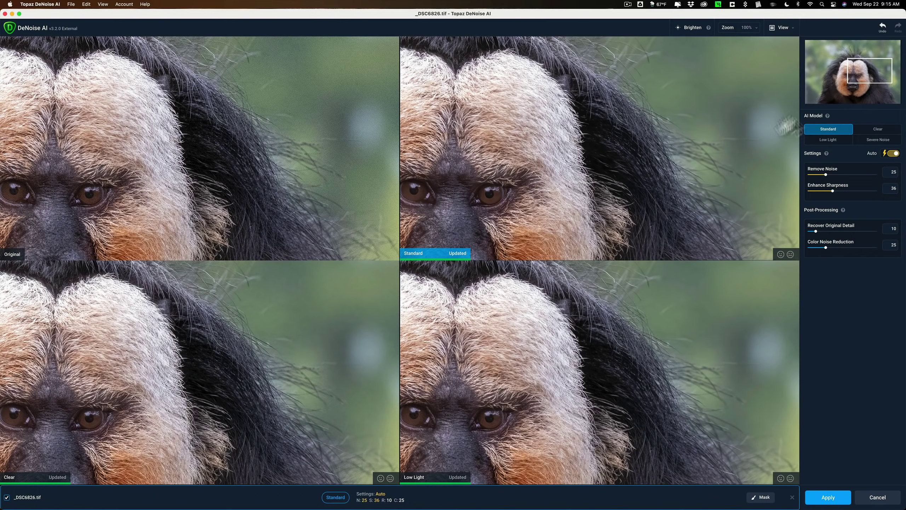